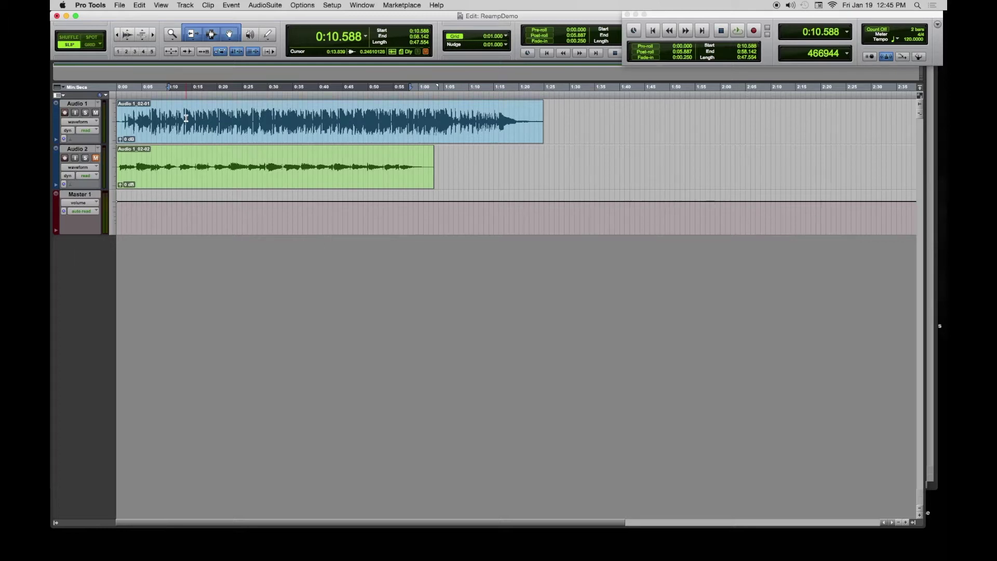
Step: Switch the ReampDemo session from the Edit window to the Mix window with Cmd+=
key("super+equal")
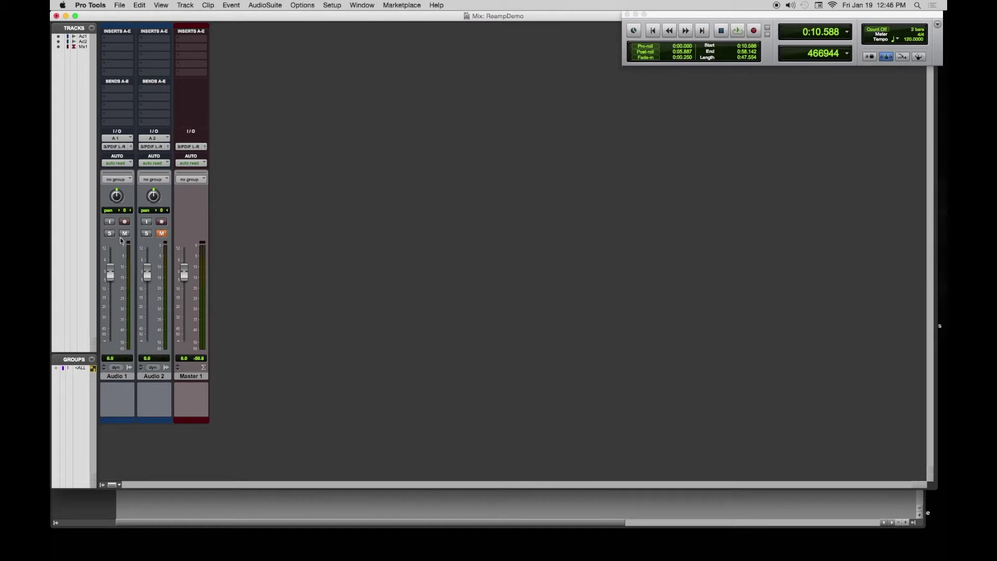
Step: Route Audio 1's first send slot to output ADAT 1 (Mono)
left_click(106, 93)
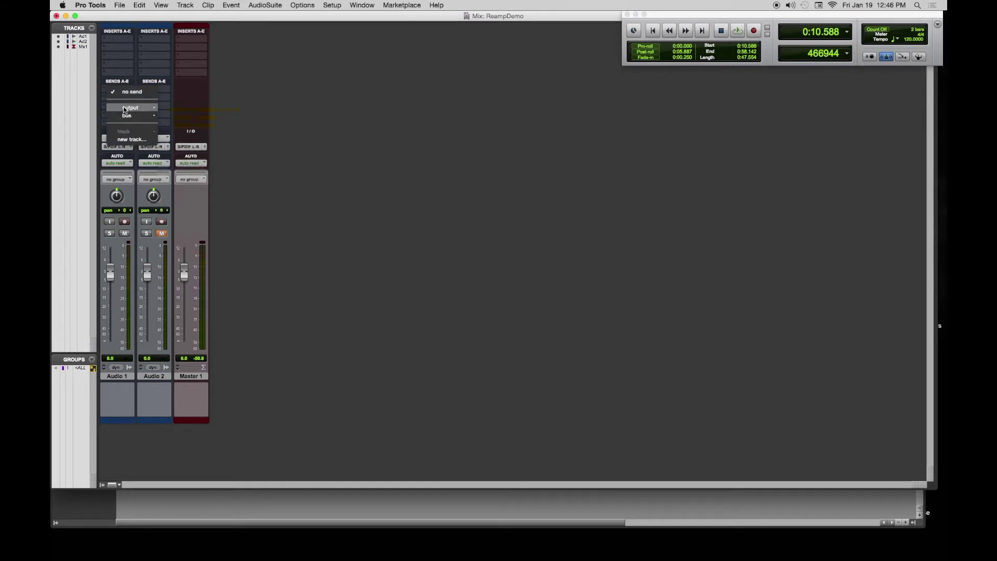
mouse_move(127, 117)
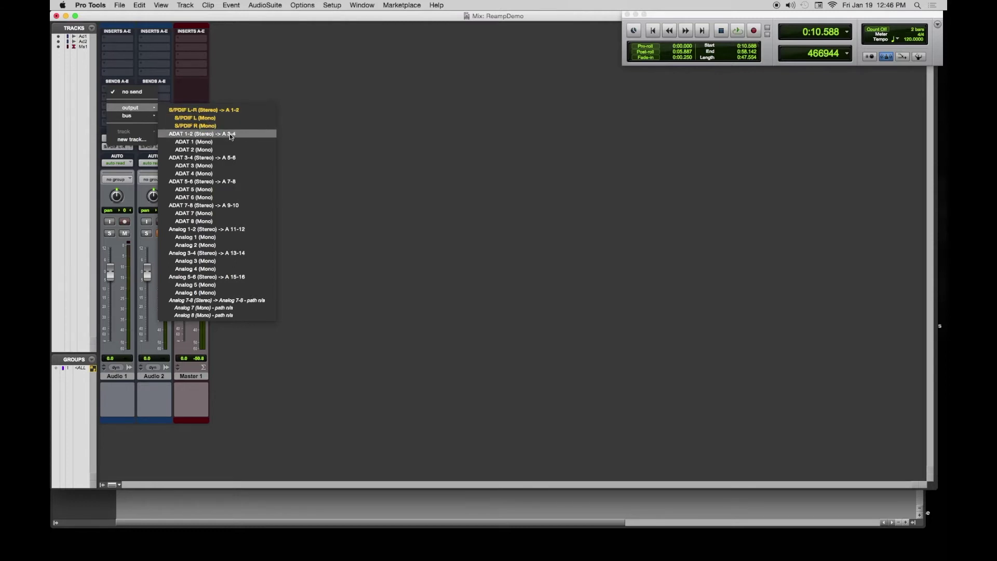
left_click(204, 145)
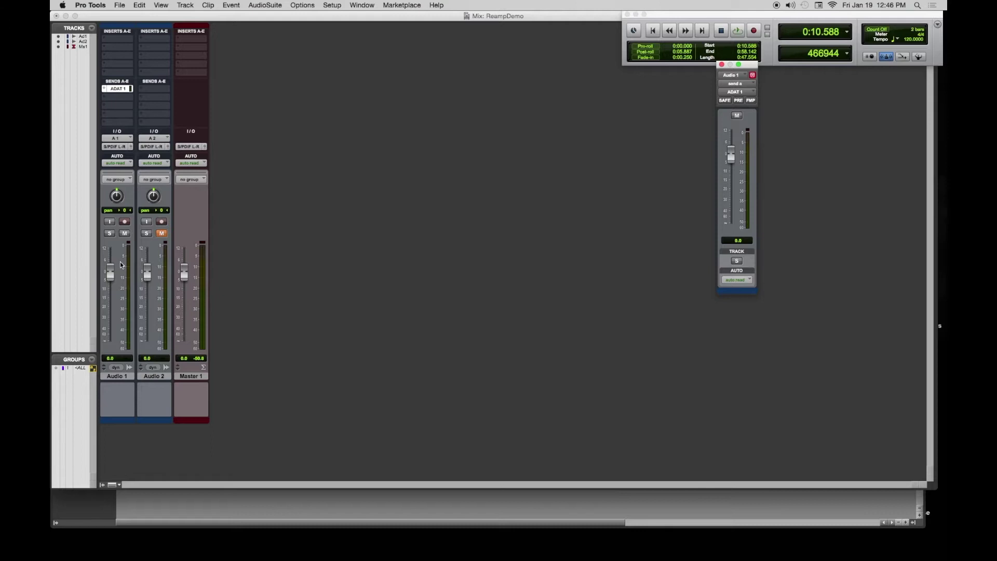
Step: Play the session to hear the guitar through the ADAT 1 send
key("space")
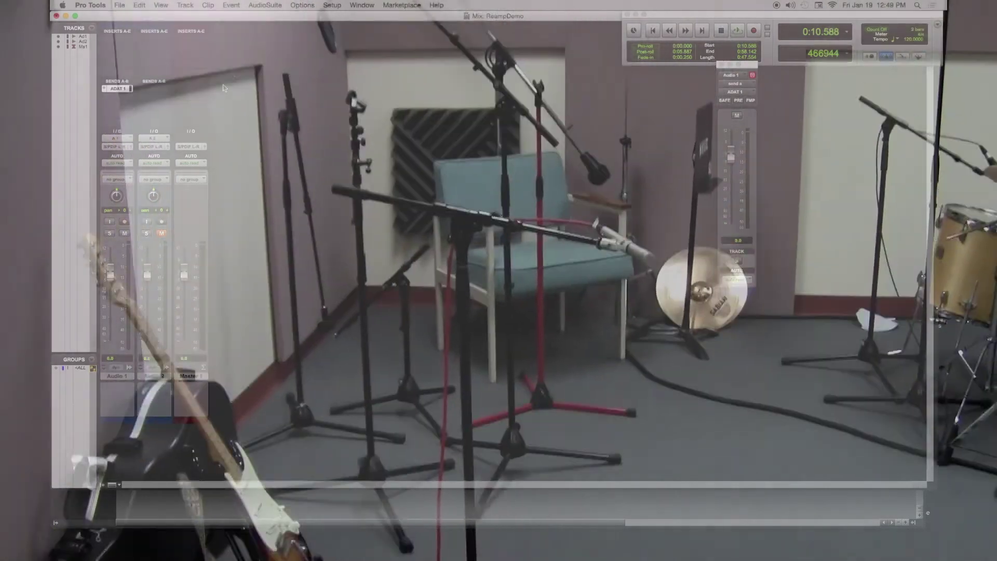
Step: Bring up the New Tracks dialog with Shift+Cmd+N
key("super+shift+n")
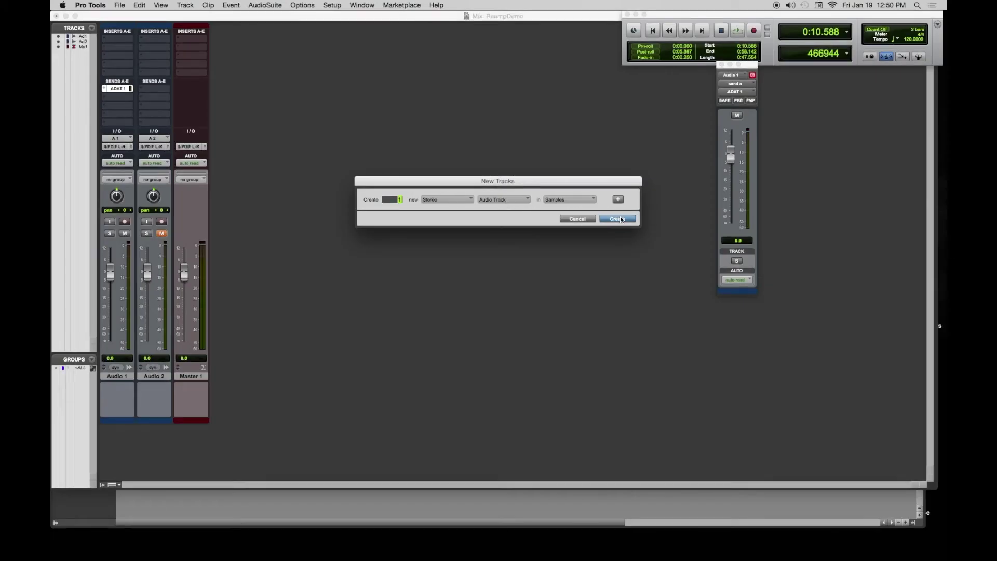
Step: Create one stereo audio track and rename it 'Room'
left_click(617, 219)
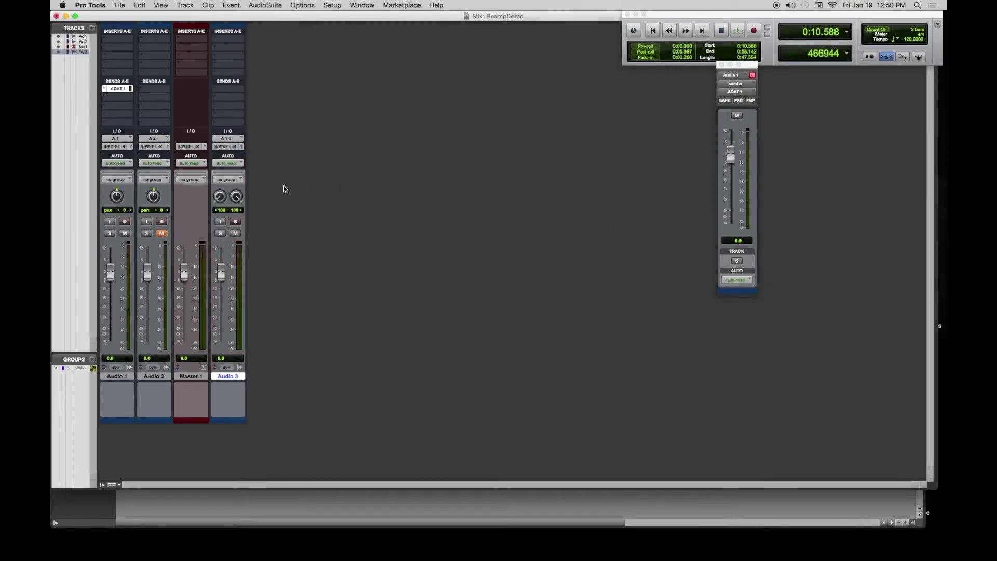
double_click(226, 376)
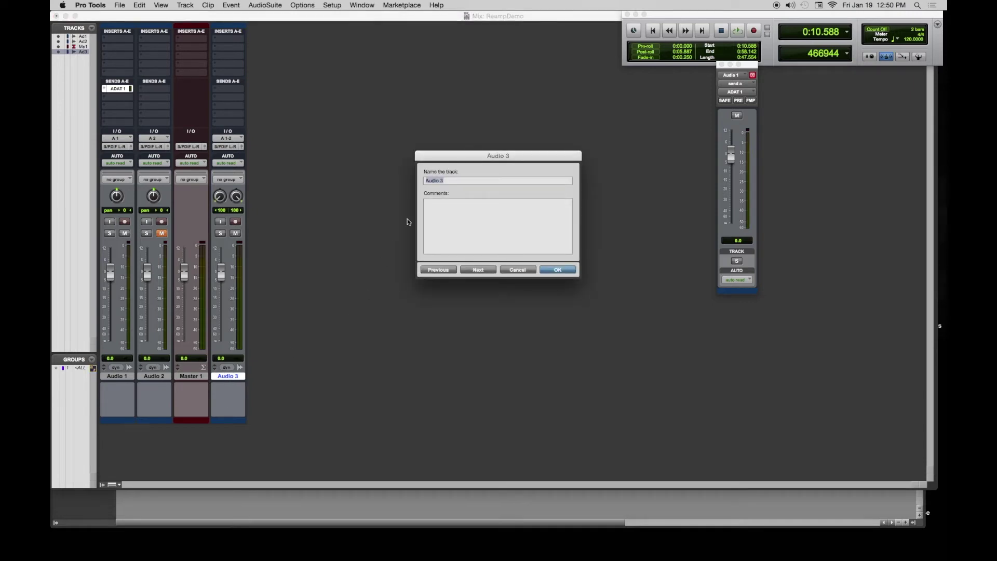
type("Room")
key("Return")
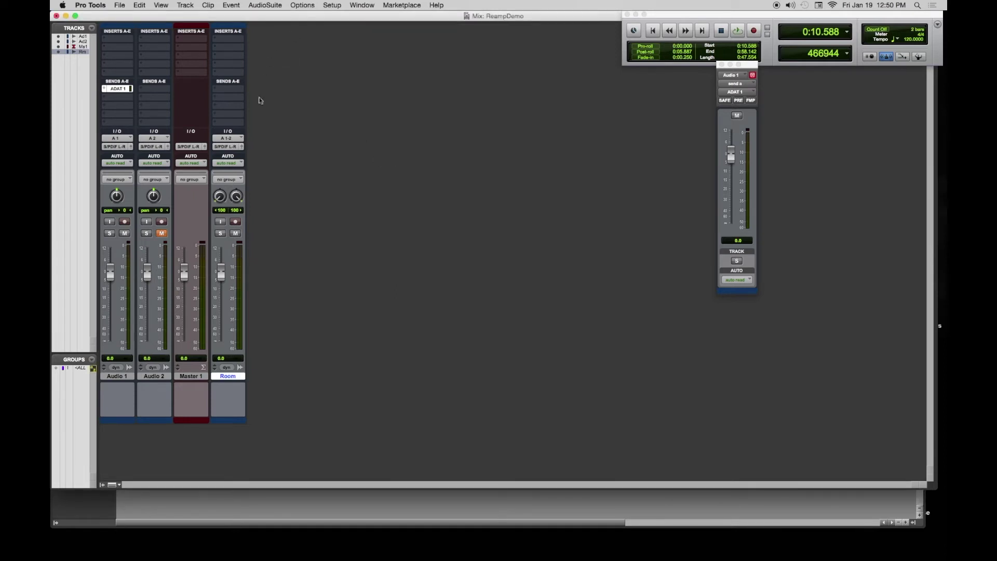
Step: Set the Room track's input to A 5-6
left_click(234, 141)
mouse_move(263, 139)
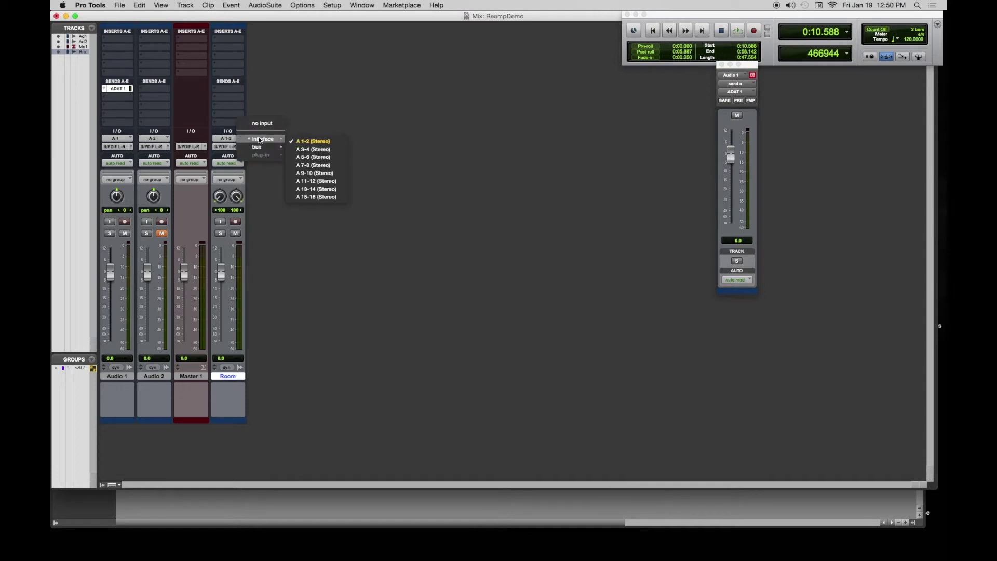
left_click(323, 157)
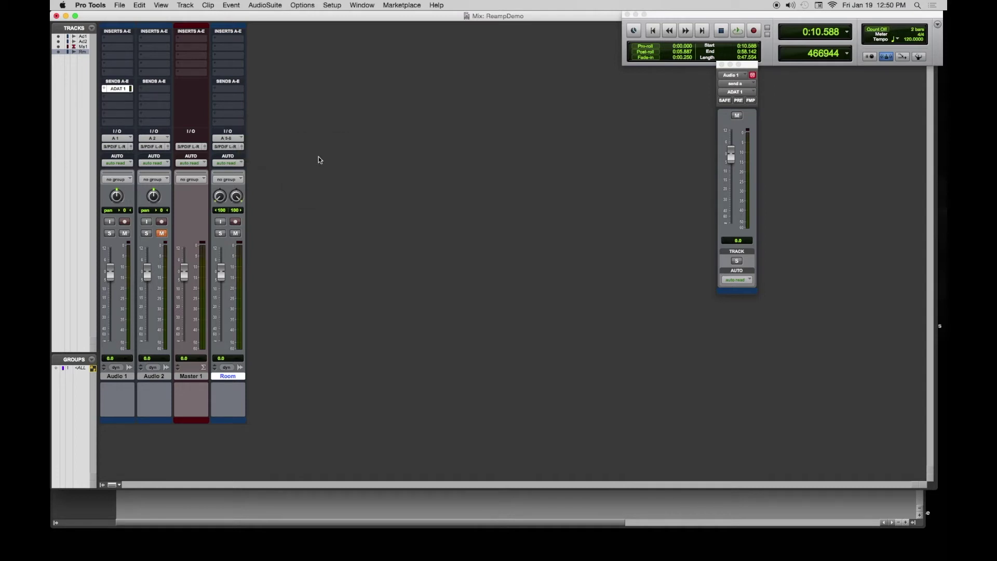
Step: Record-arm Room with input monitoring on, arm the transport, and start recording
left_click(235, 221)
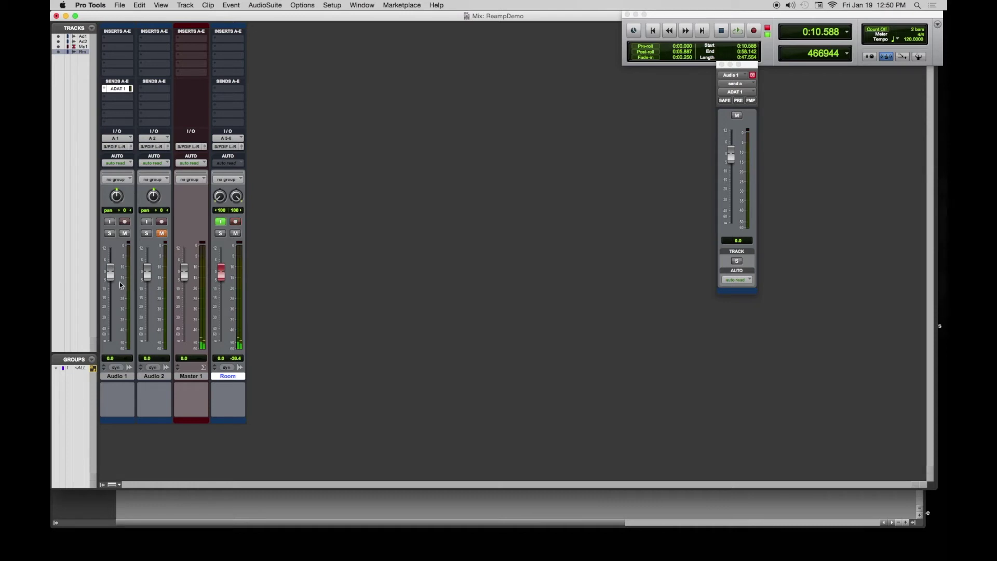
left_click(221, 222)
left_click(753, 31)
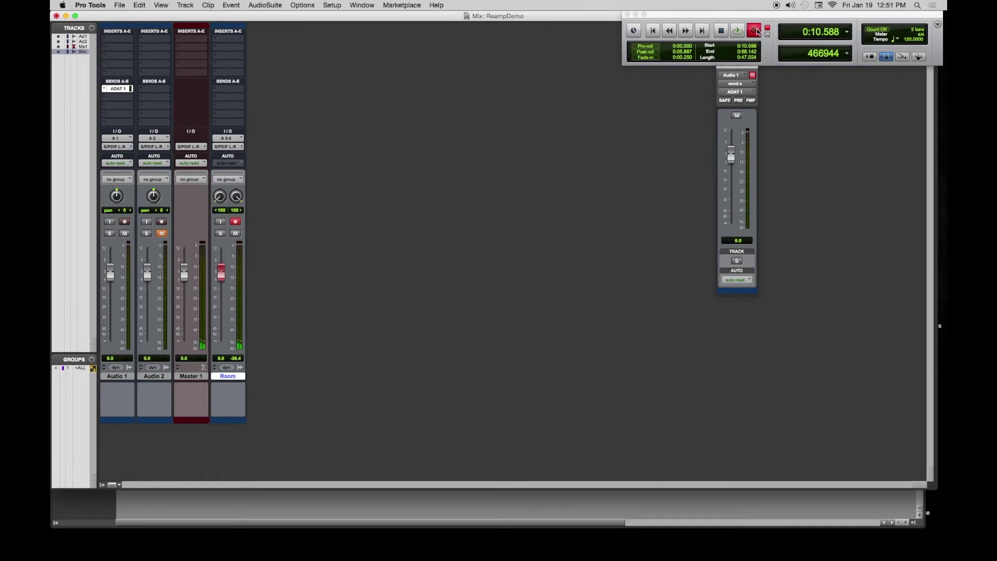
left_click(723, 33)
left_click(220, 222)
key("space")
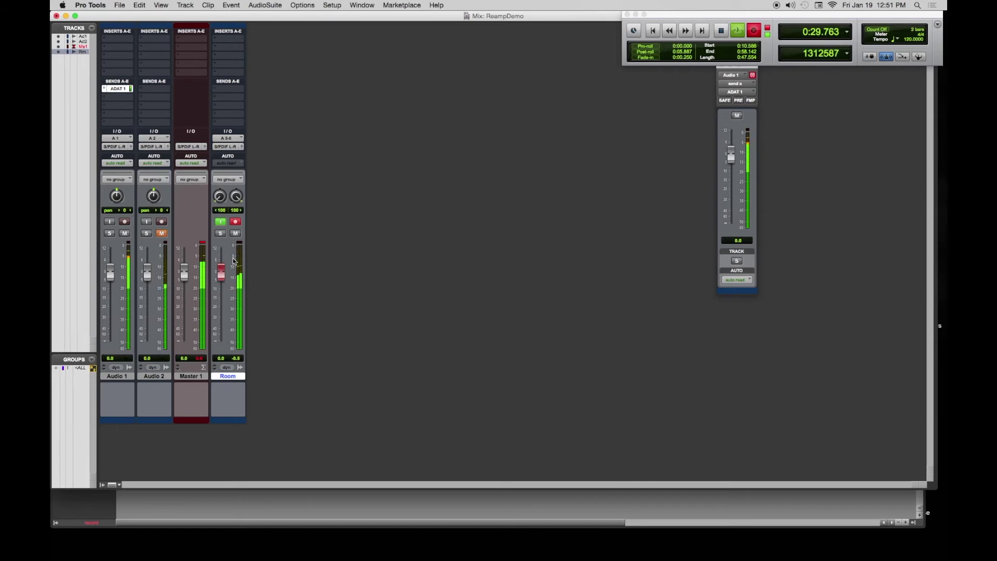
Step: Stop recording and view the new Room clip in the Edit window
key("space")
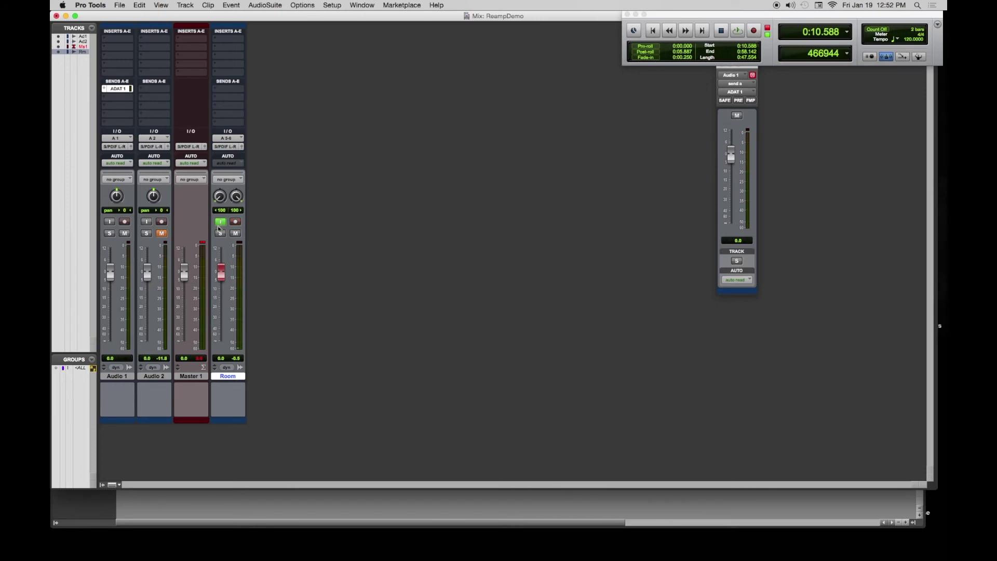
key("shift+r")
key("super+equal")
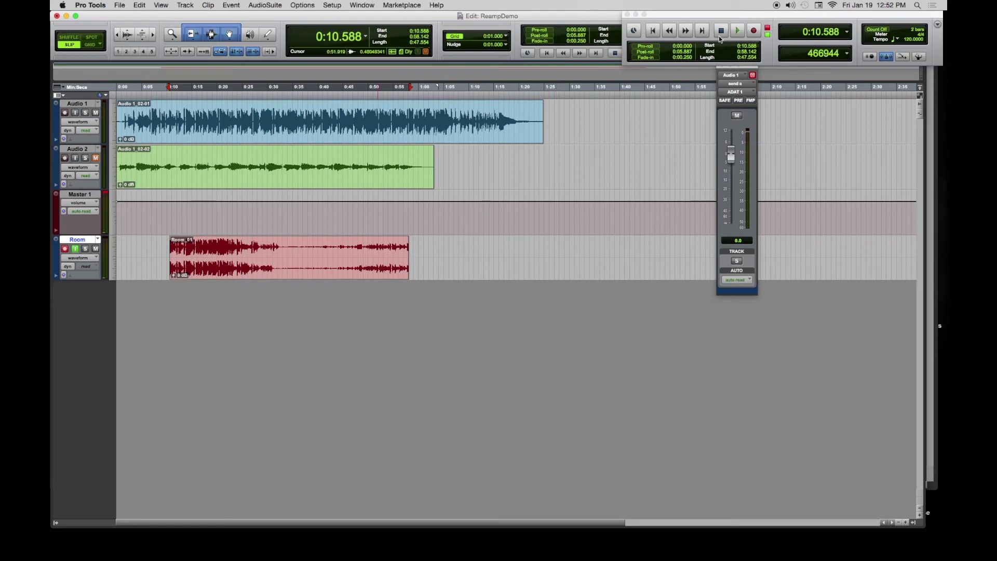
Step: Set the start to 0:00, arm Room with input monitoring off, and return to zero
left_click(121, 84)
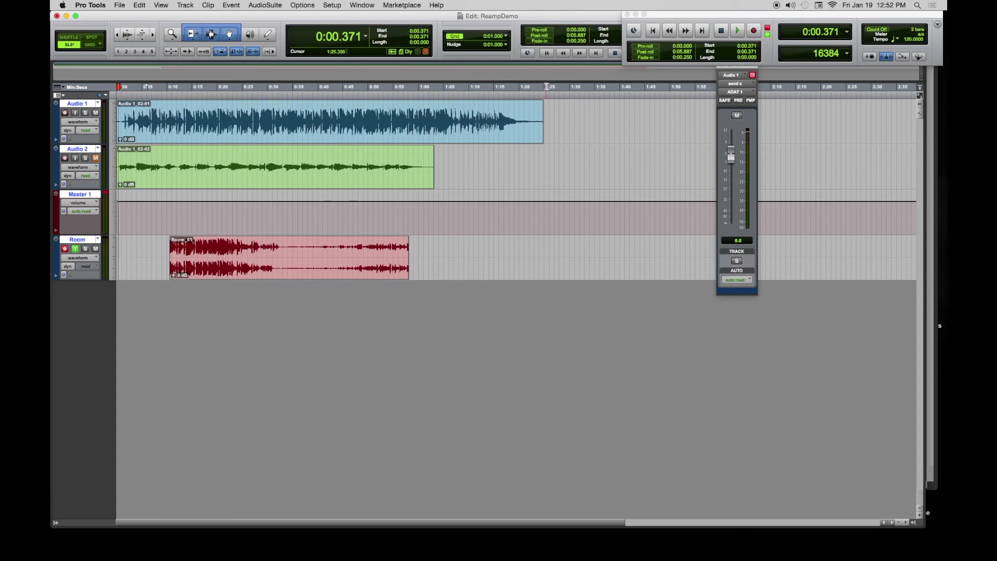
key("super+equal")
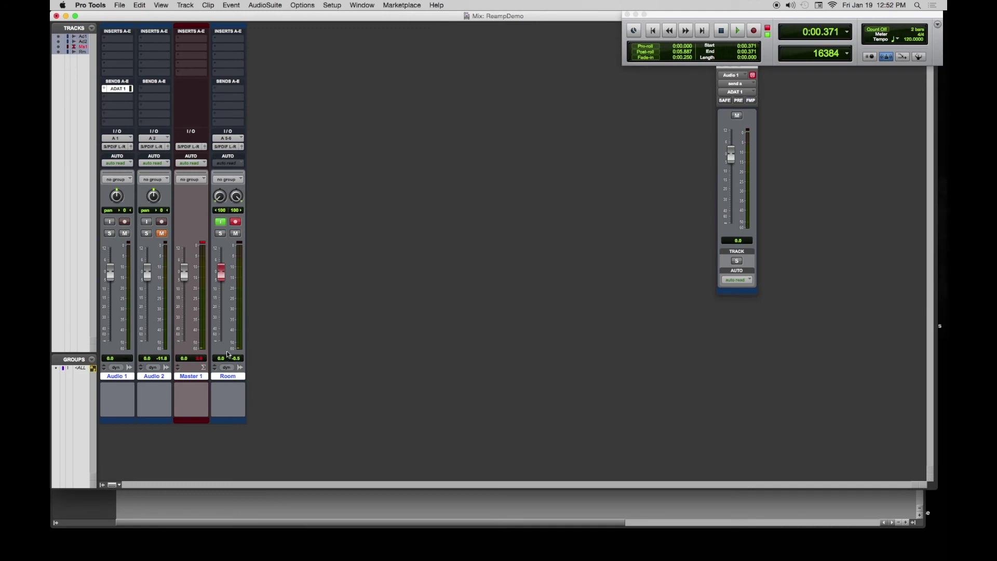
left_click(219, 223)
key("shift+r")
left_click(653, 31)
Step: Record a second Room take, watching it in the Edit window, then stop
key("super+space")
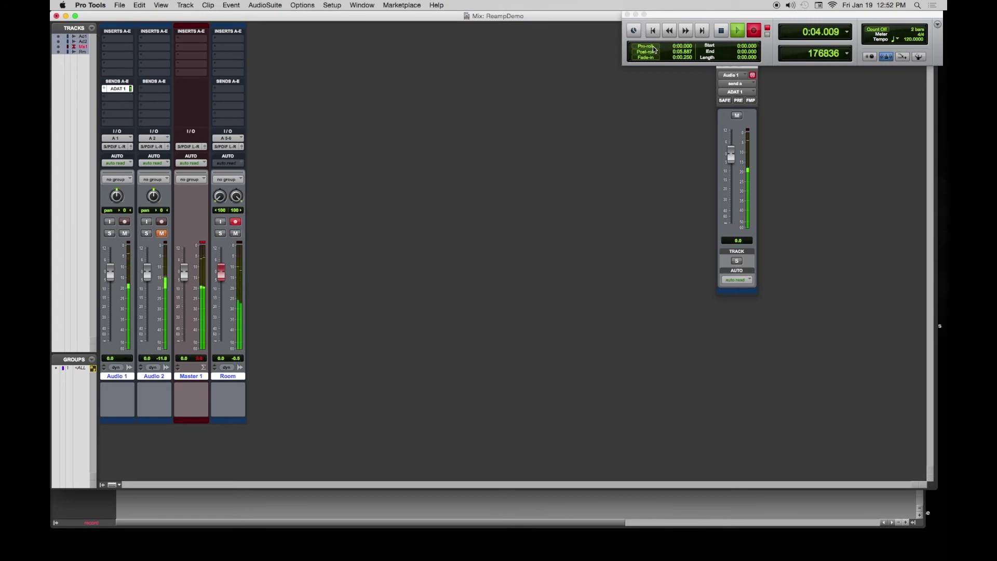
key("super+equal")
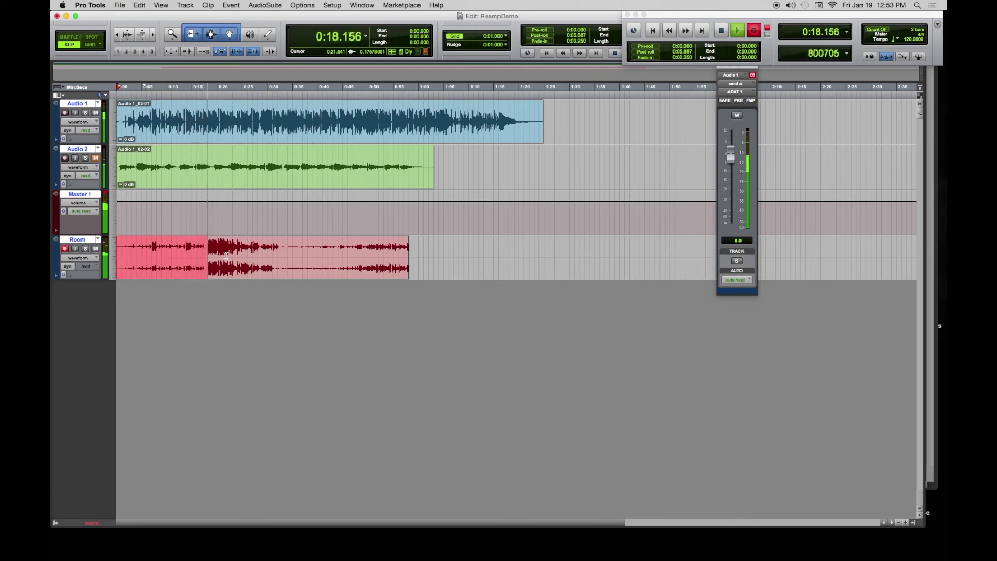
left_click(294, 276)
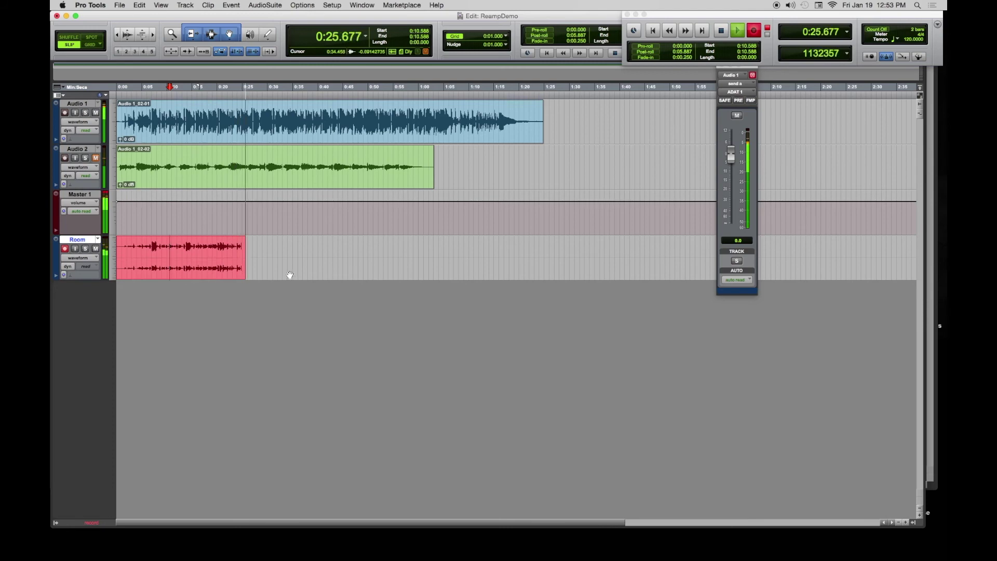
key("space")
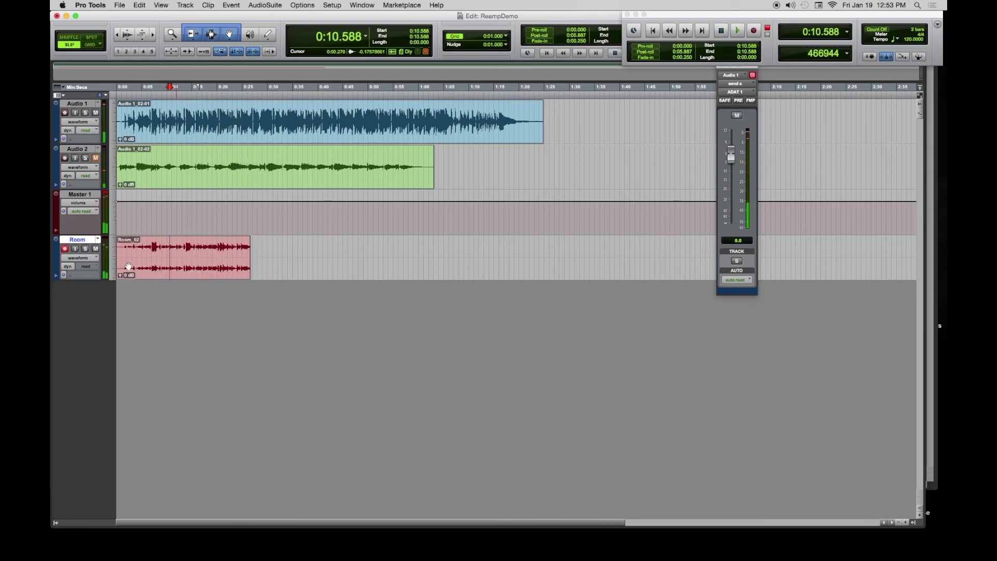
Step: Select the Room_02 clip on the Room track with the Grabber tool
left_click(181, 263)
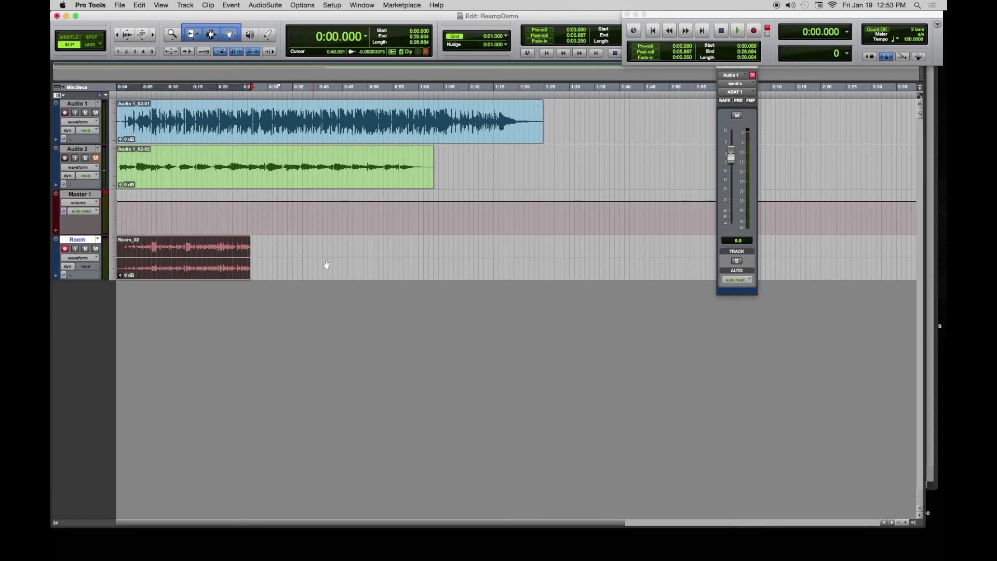